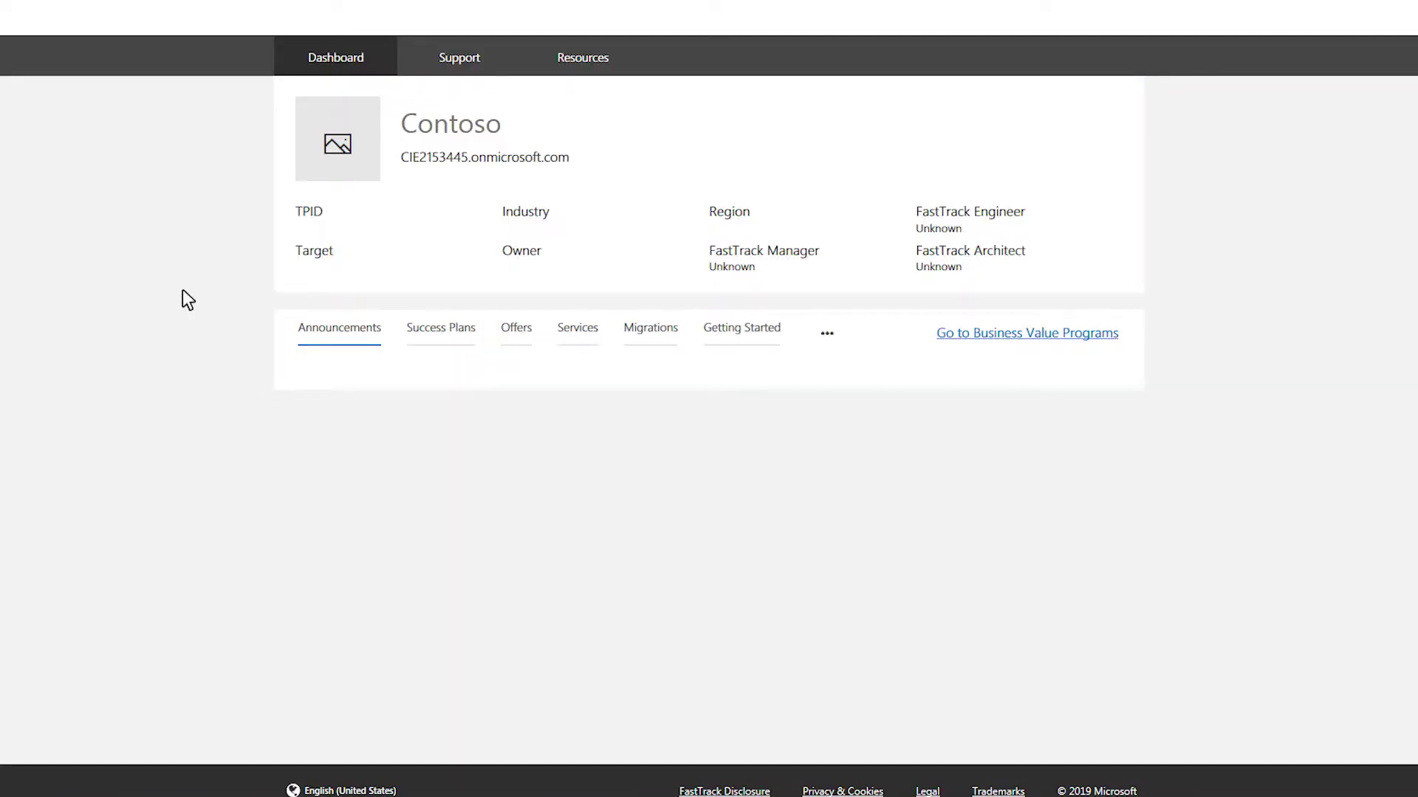
- Open the Migrations overview showing Contoso's Boston, Bellevue, Denver and Chicago projects
click(663, 342)
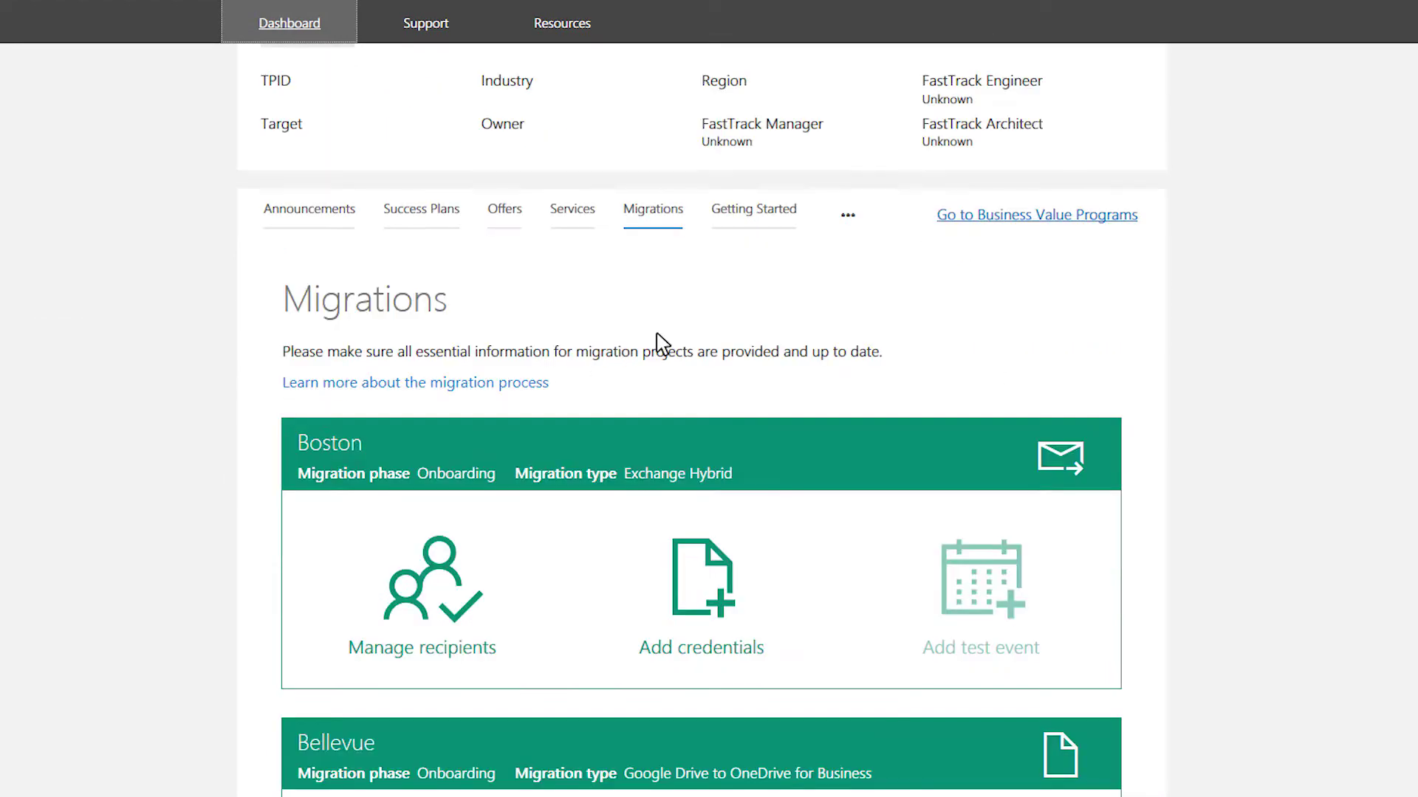
scroll(659, 343, down, 1)
scroll(659, 344, down, 1)
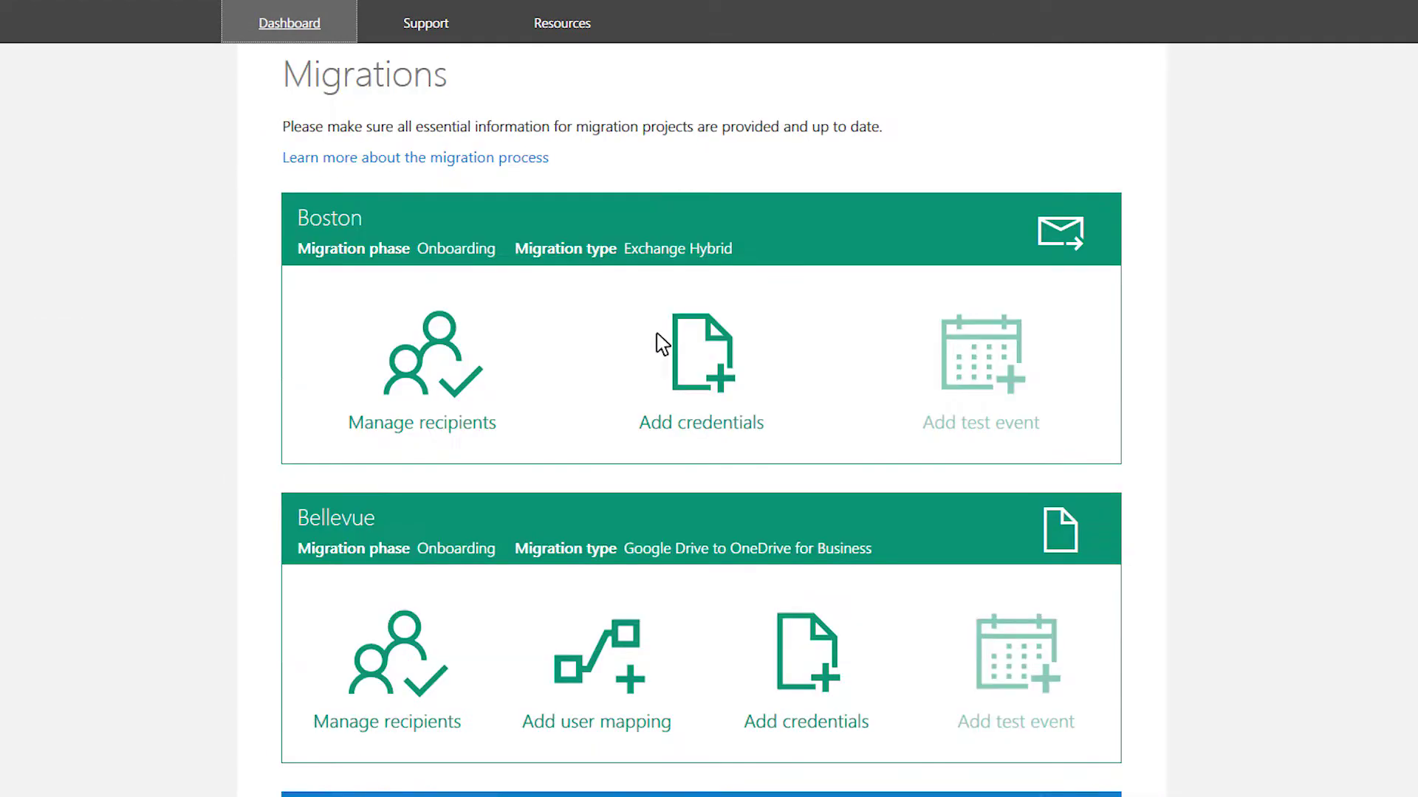
scroll(659, 343, down, 1)
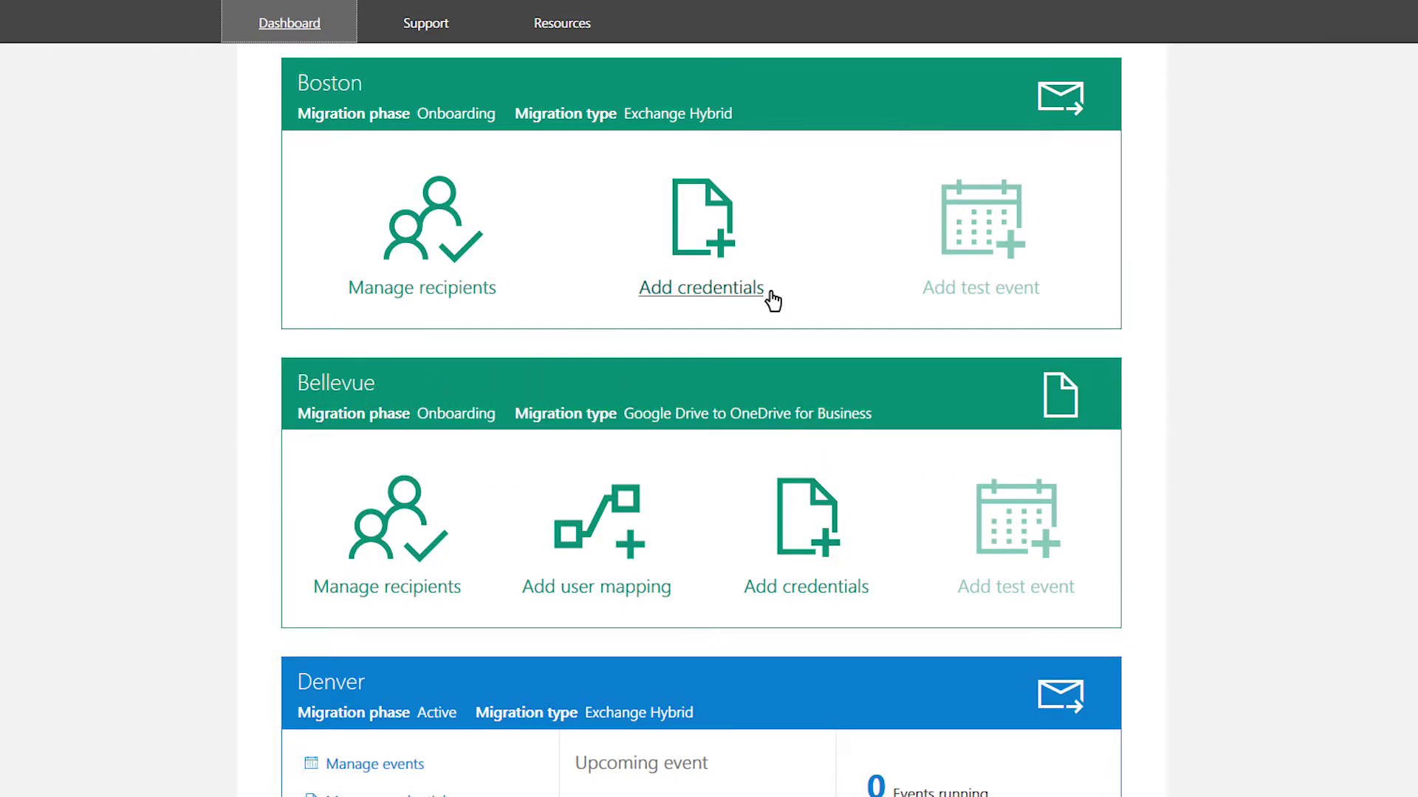
scroll(773, 301, down, 2)
scroll(772, 301, down, 1)
scroll(773, 301, down, 1)
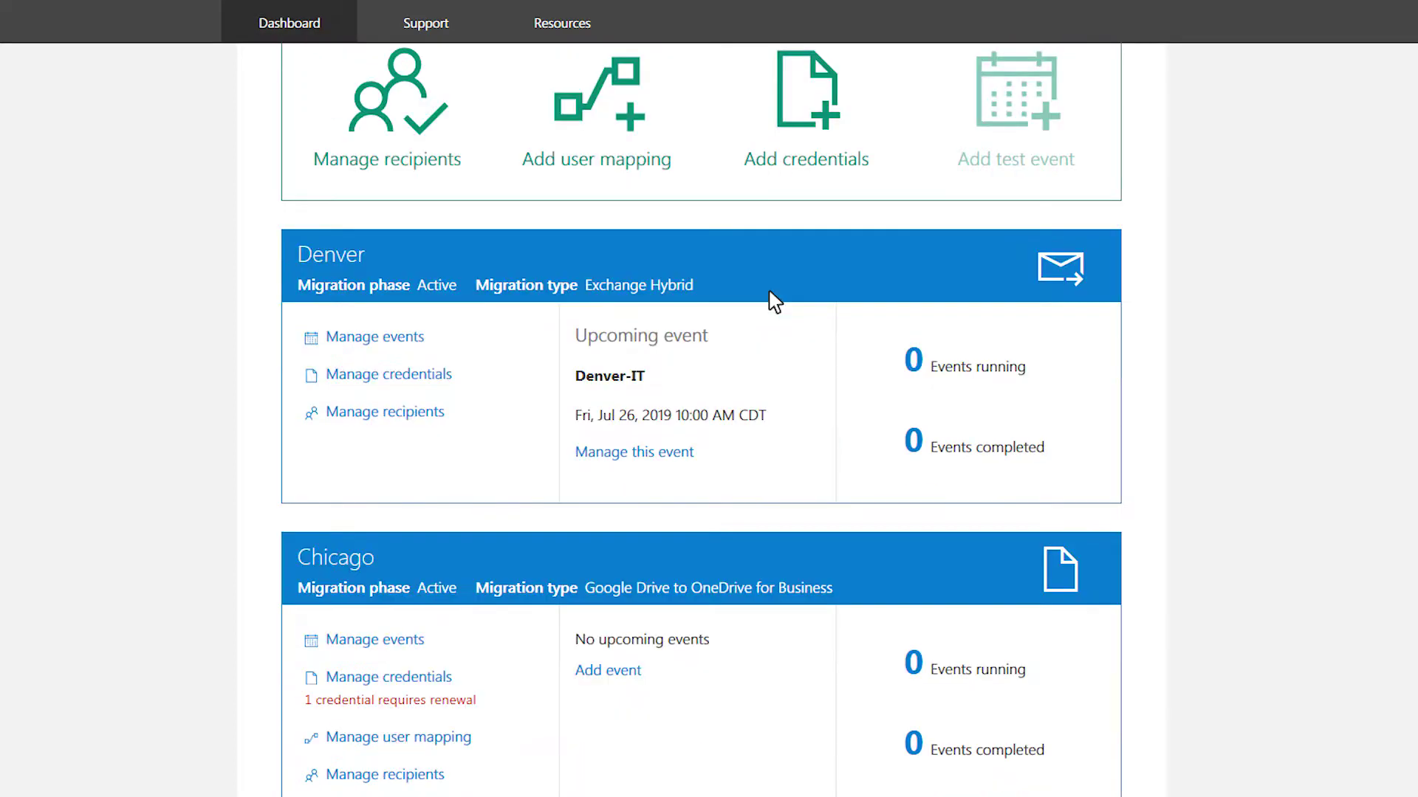
scroll(773, 302, down, 2)
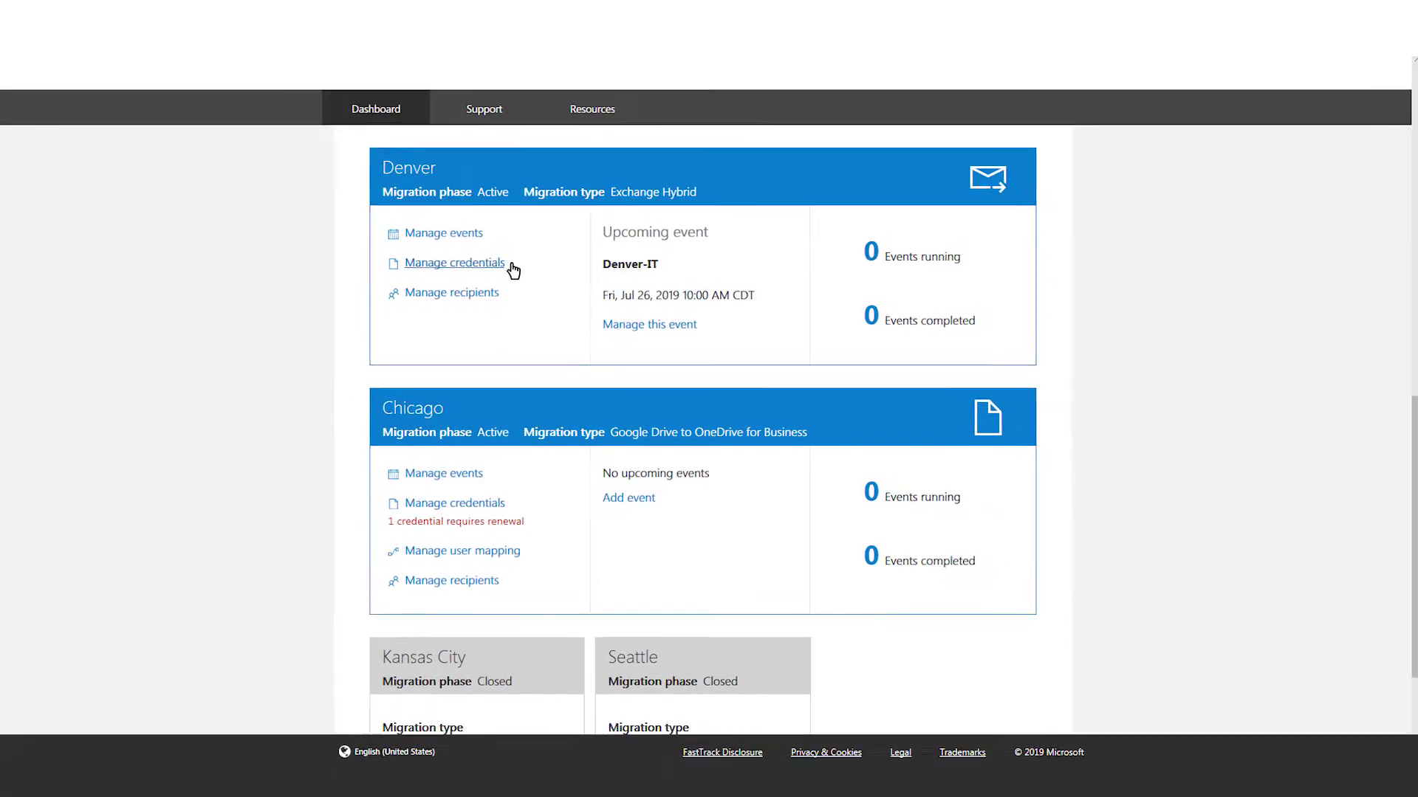
click(462, 227)
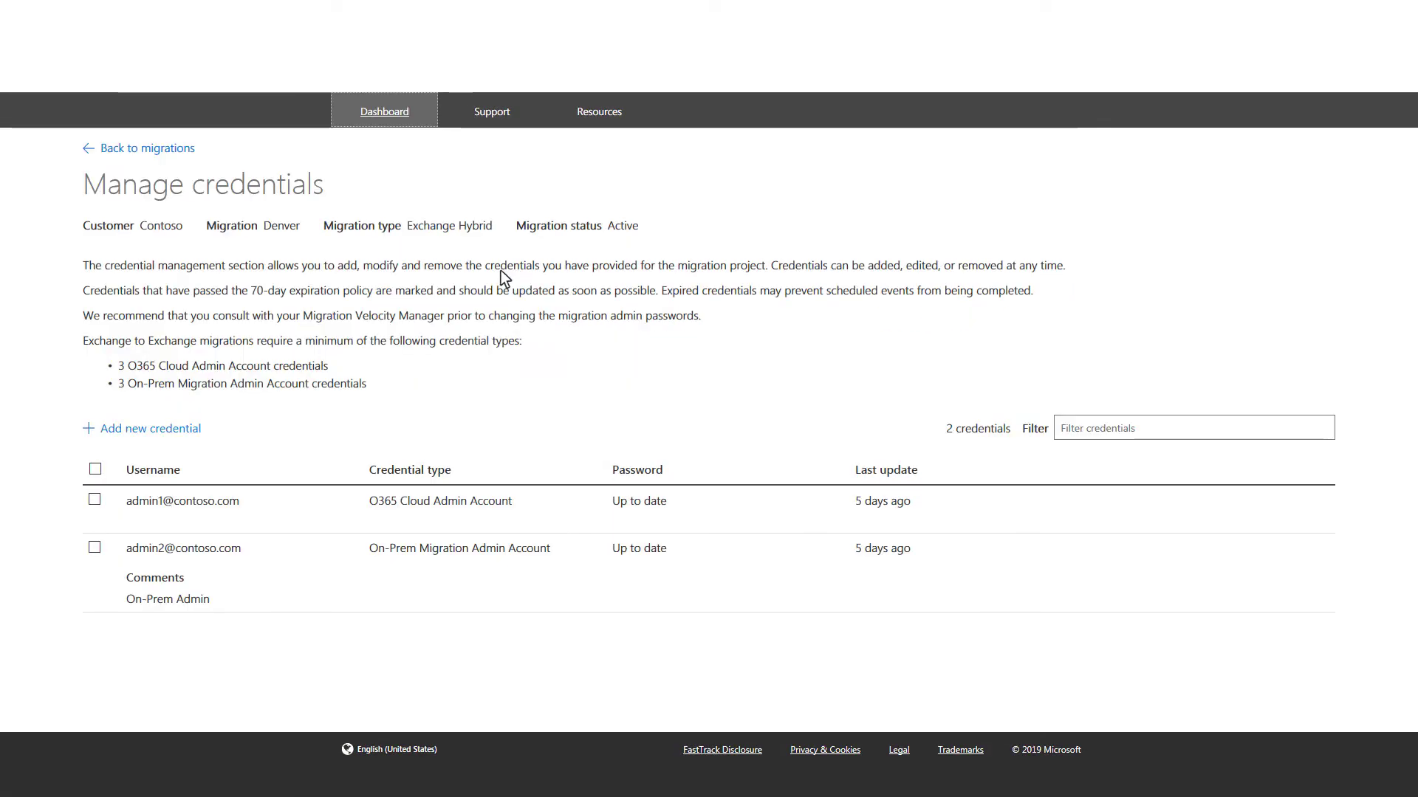
click(205, 429)
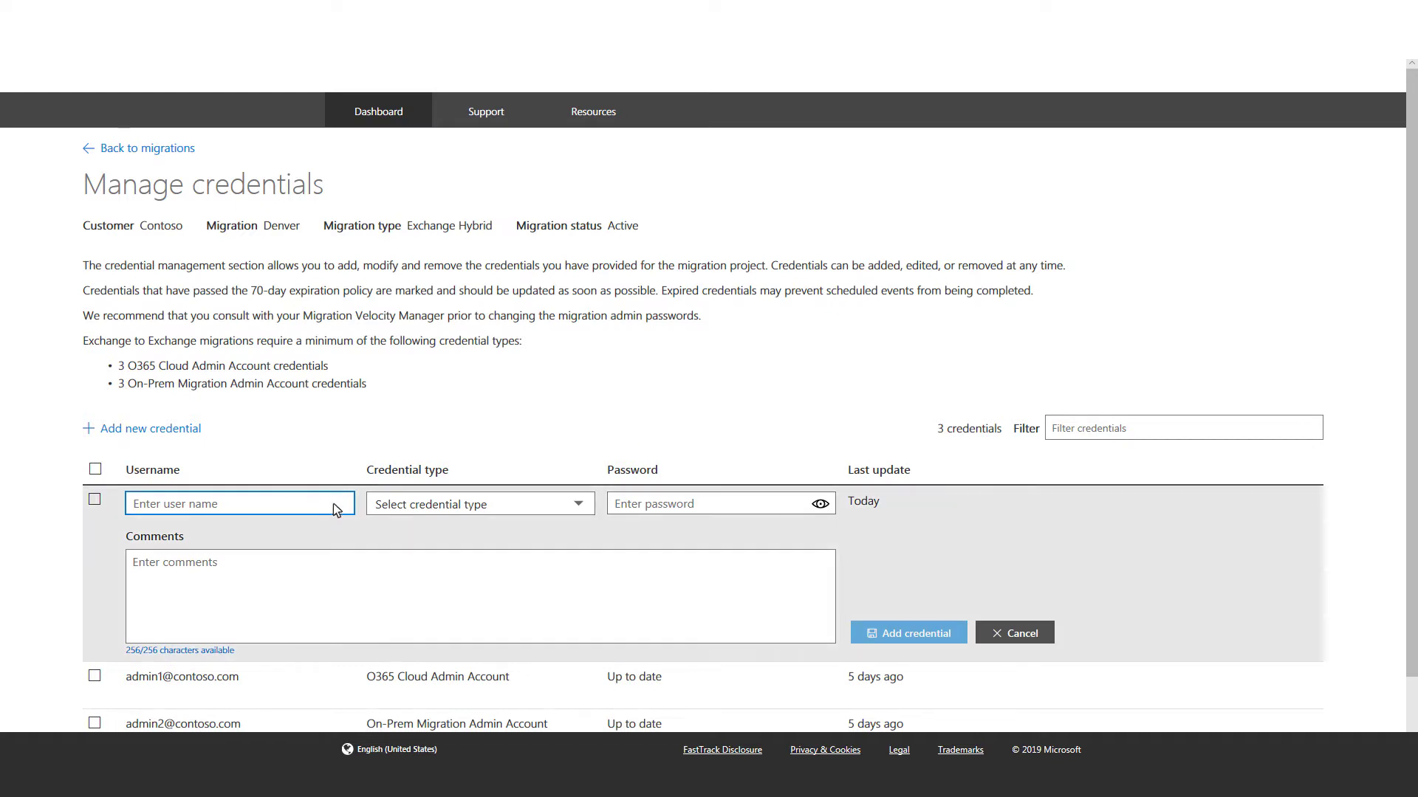
text(admin3@contoso.com)
click(586, 504)
click(573, 506)
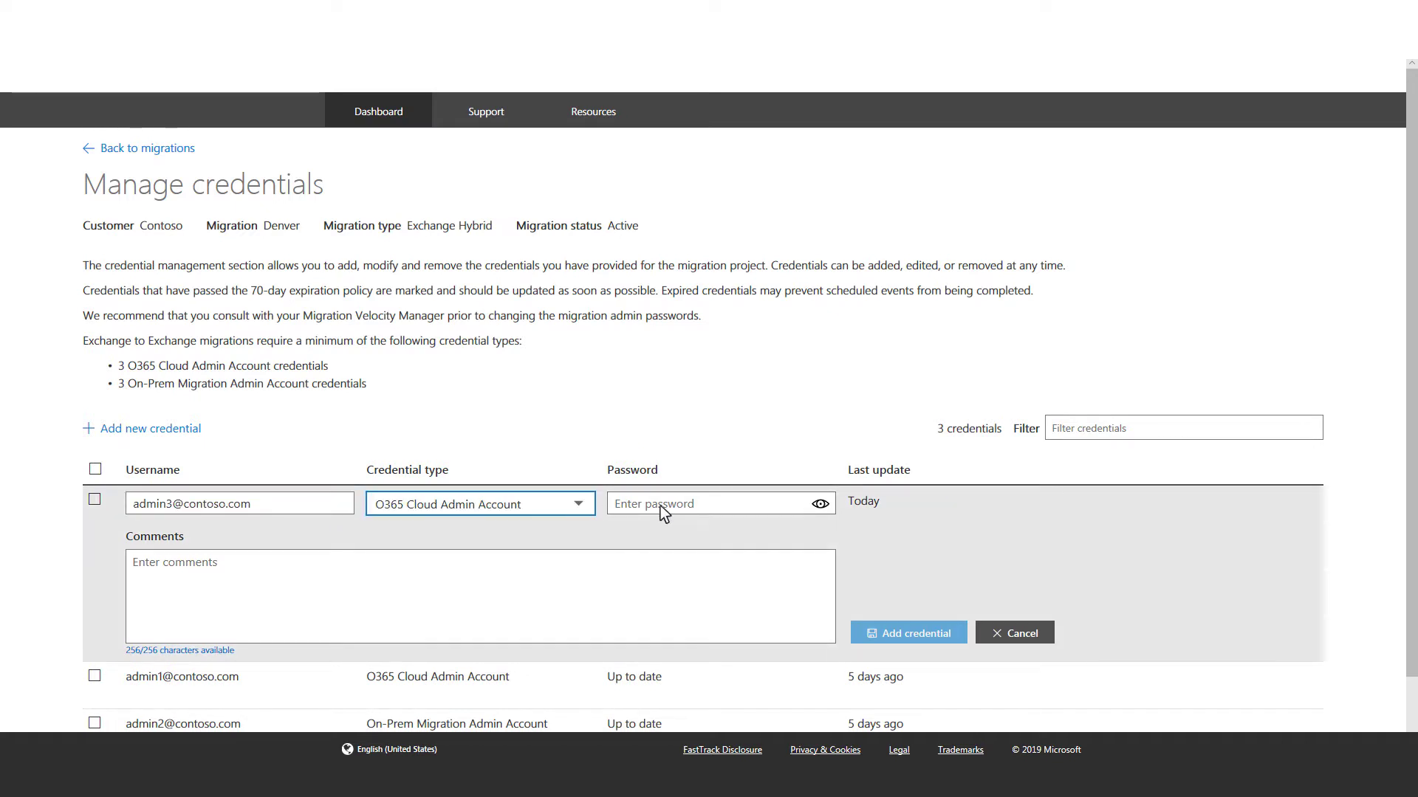
click(757, 505)
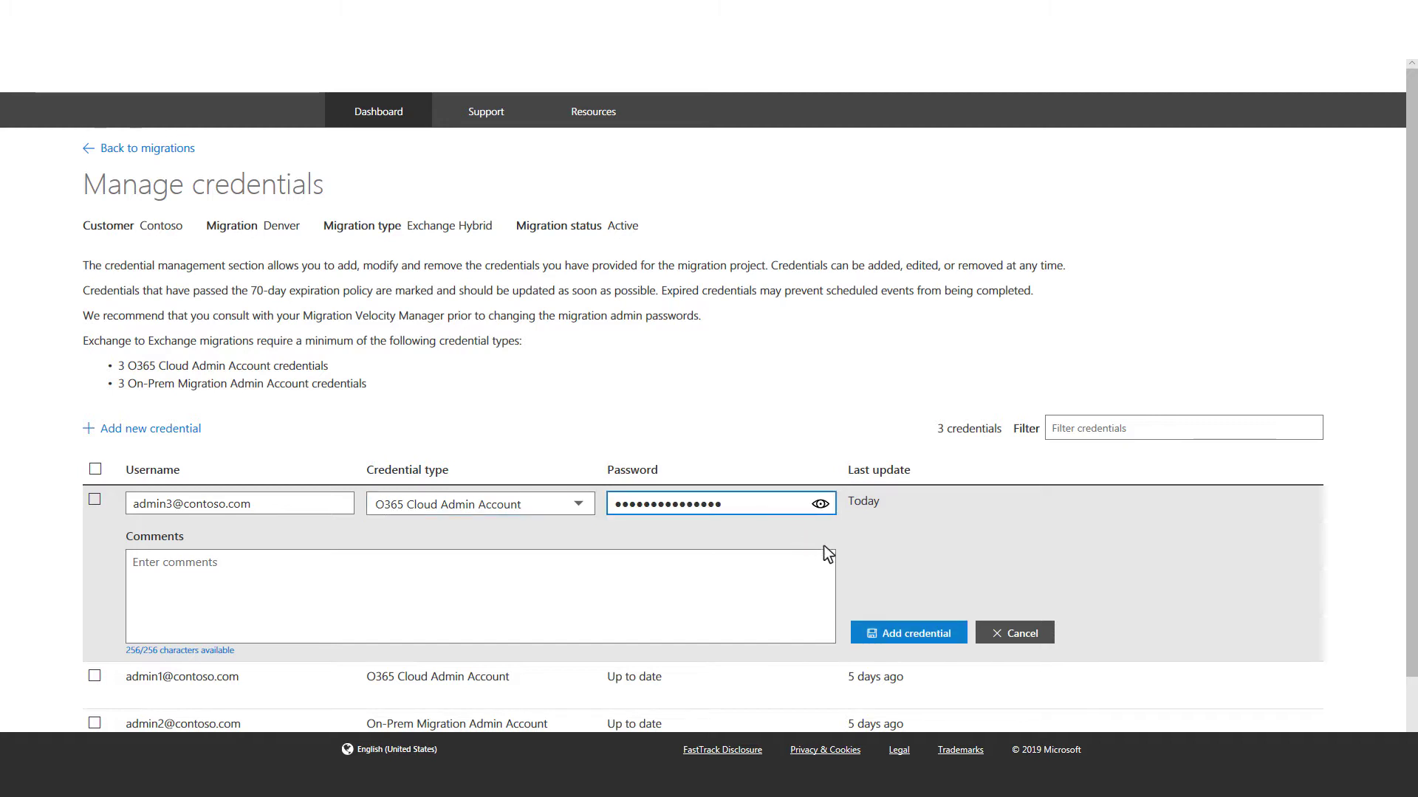
click(962, 635)
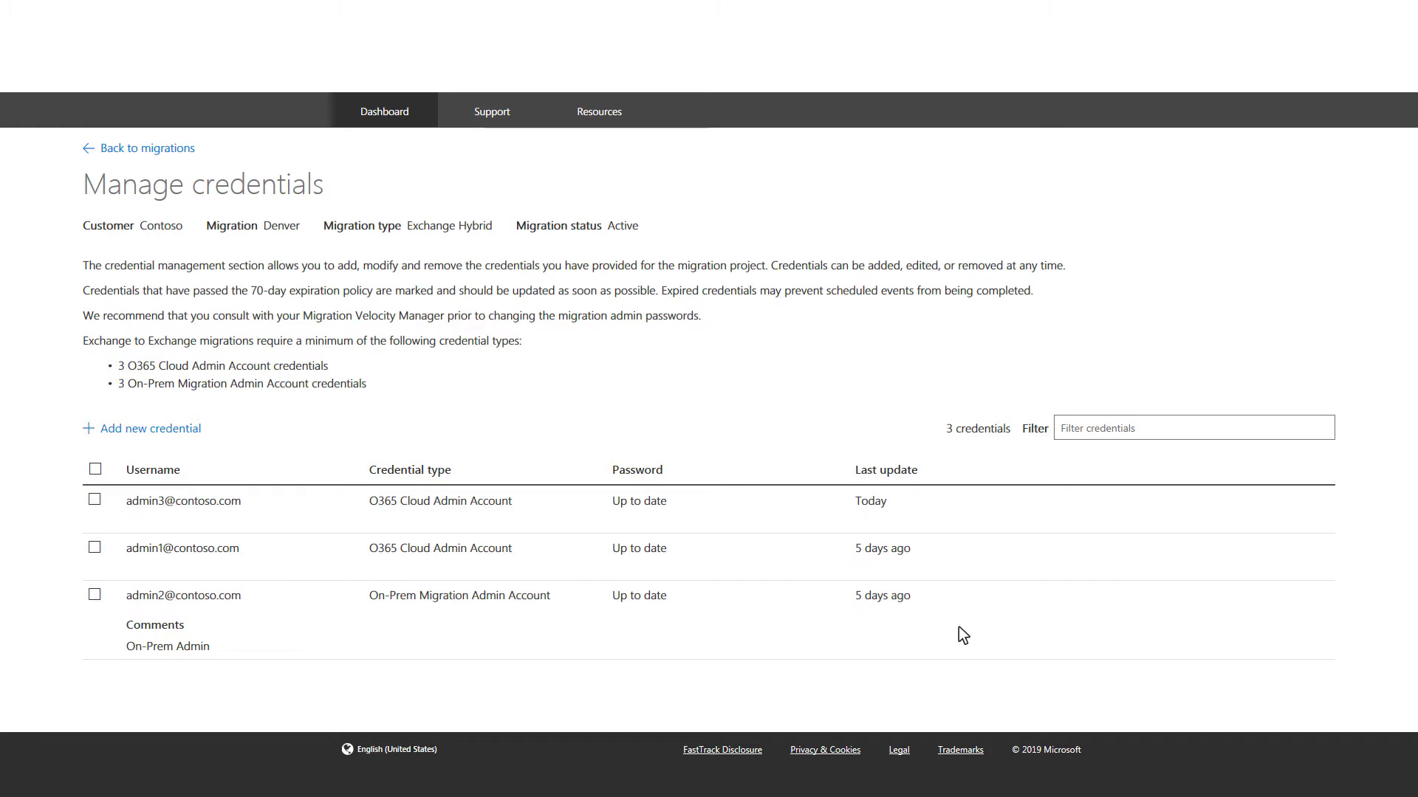